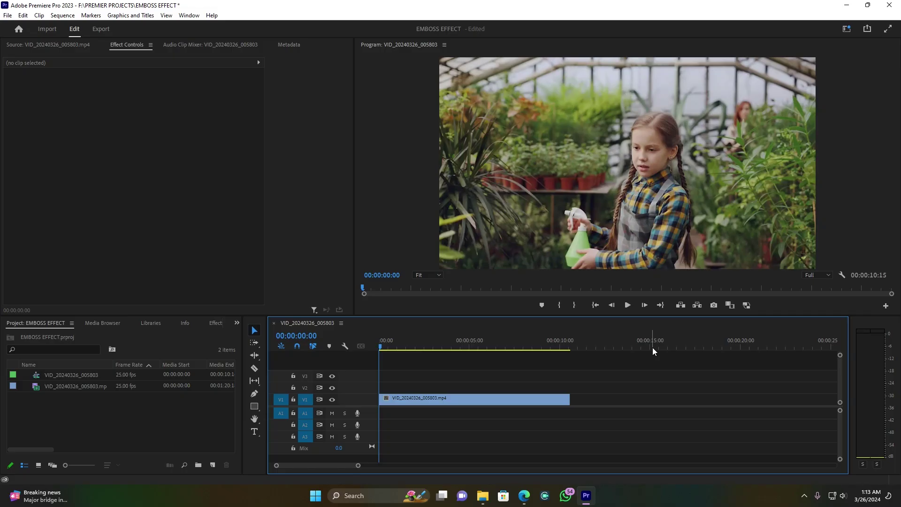
- Duplicate the greenhouse clip from V1 onto V2 at the same start and select the copy
left_click(492, 401)
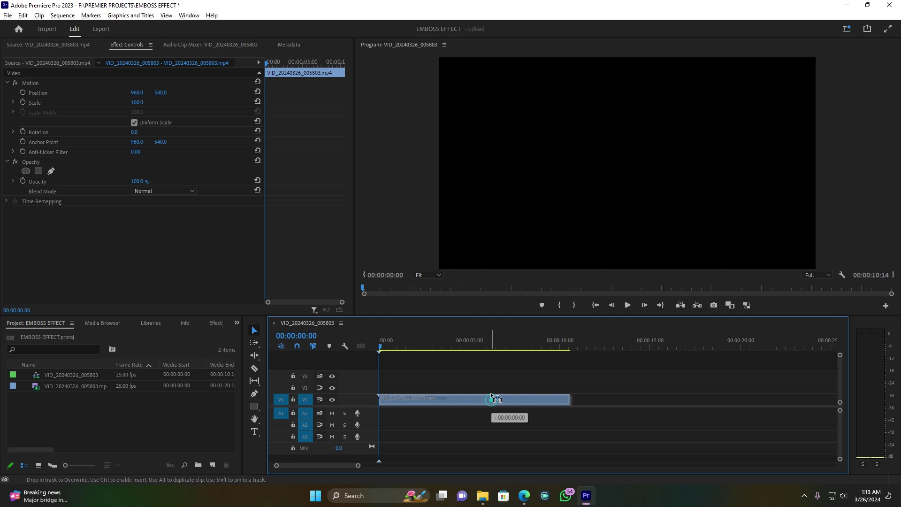
left_click_drag(492, 404, 491, 391, "alt")
left_click(437, 386)
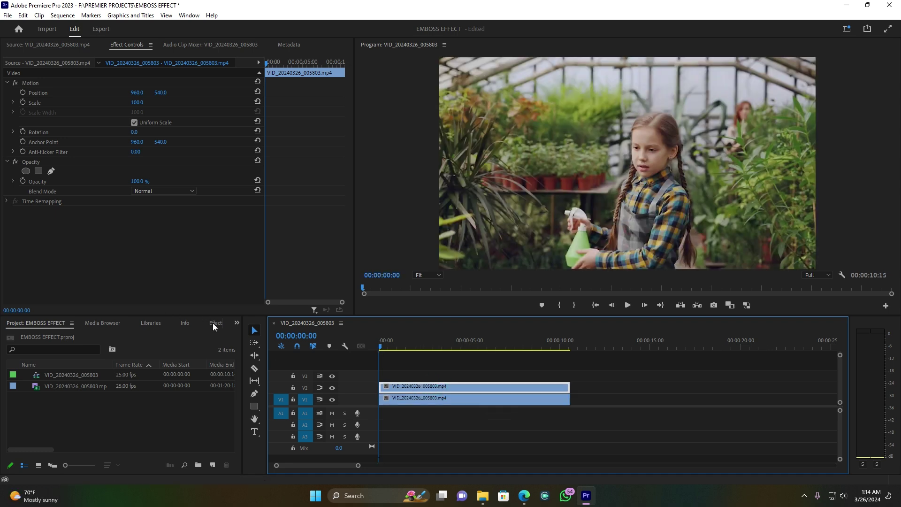
- Search the Effects panel for Tint and apply it to the upper V2 greenhouse clip
left_click(214, 323)
left_click(29, 336)
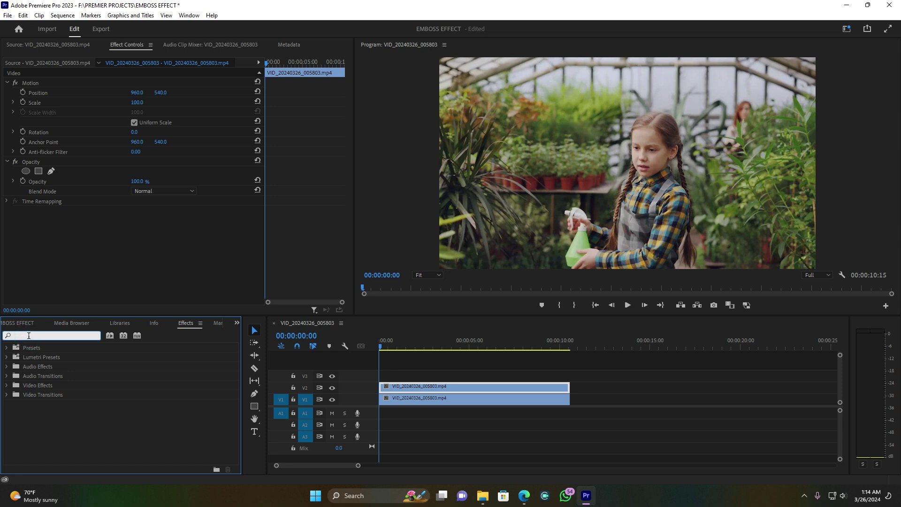
type("TINT")
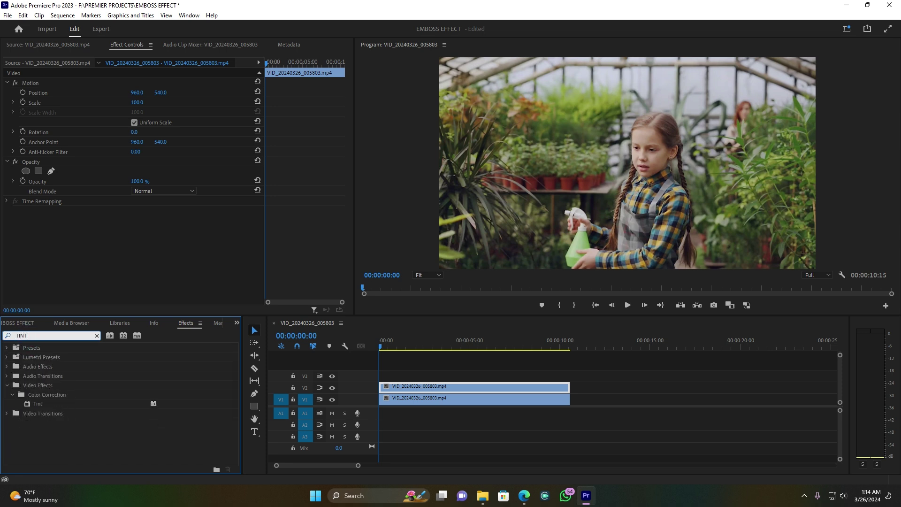
left_click_drag(41, 407, 438, 388)
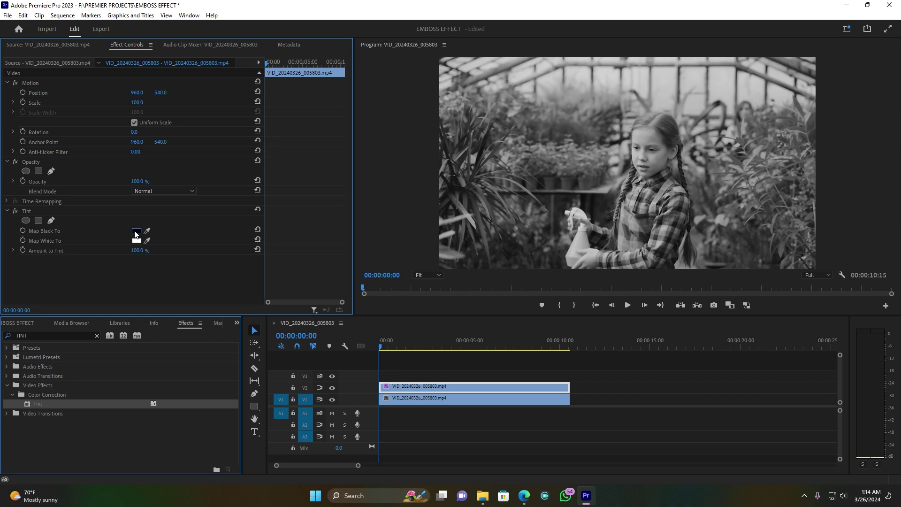
- Set Tint's Map Black To red and Map White To a bright saturated blue
left_click(136, 231)
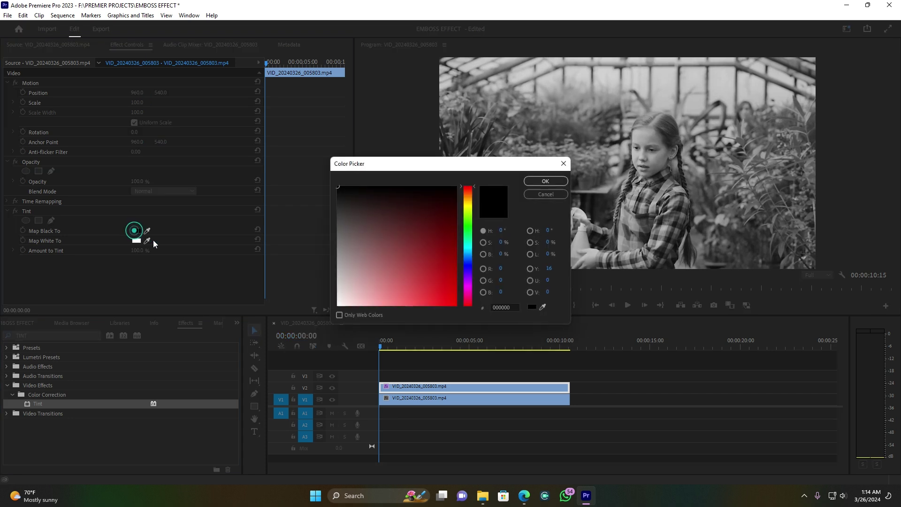
left_click(539, 181)
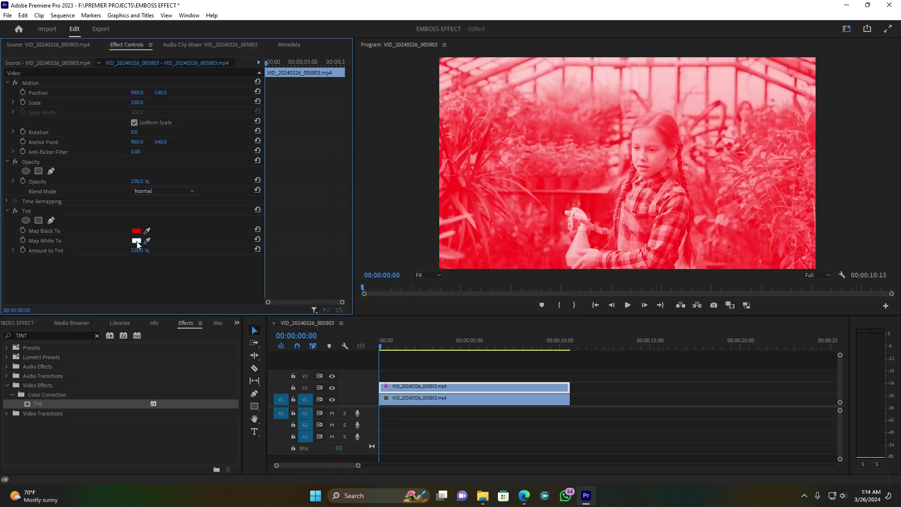
left_click(136, 242)
left_click(467, 268)
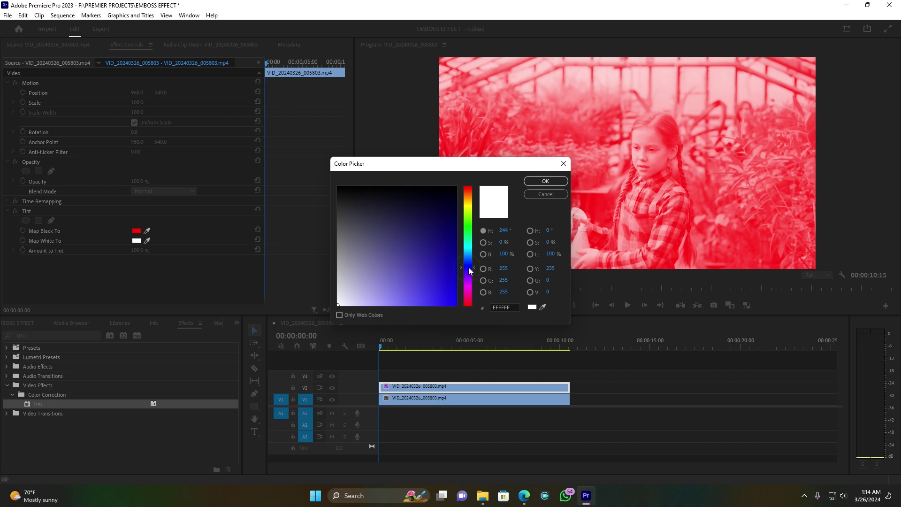
left_click_drag(445, 280, 477, 320)
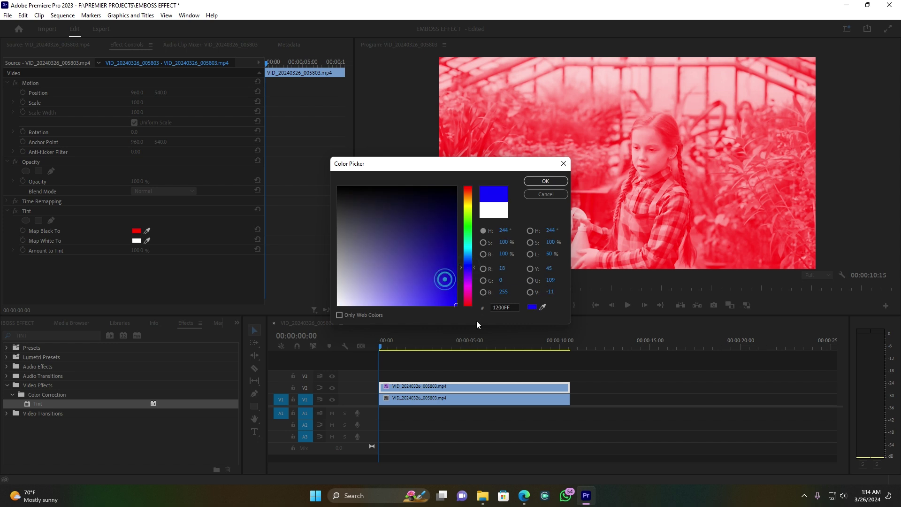
left_click(545, 183)
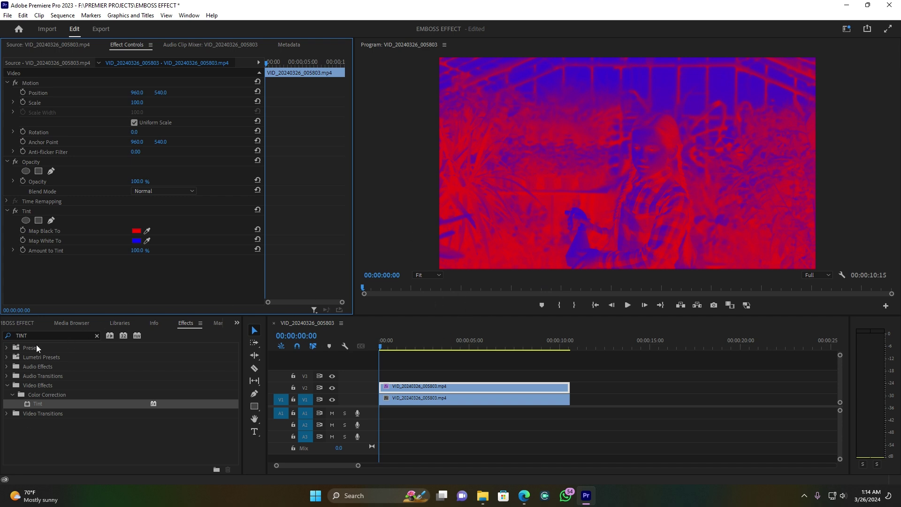
- Search for Emboss and apply Obsolete > Emboss to the V2 clip
left_click(45, 334)
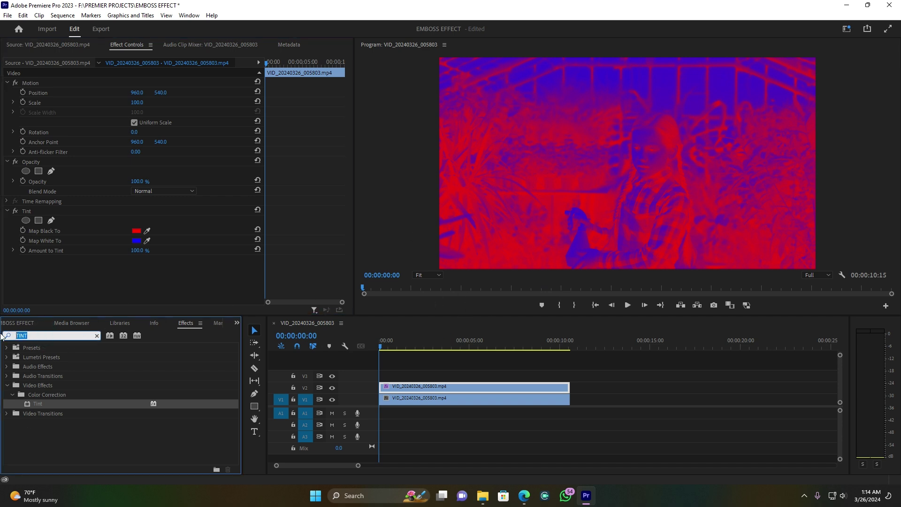
type("E")
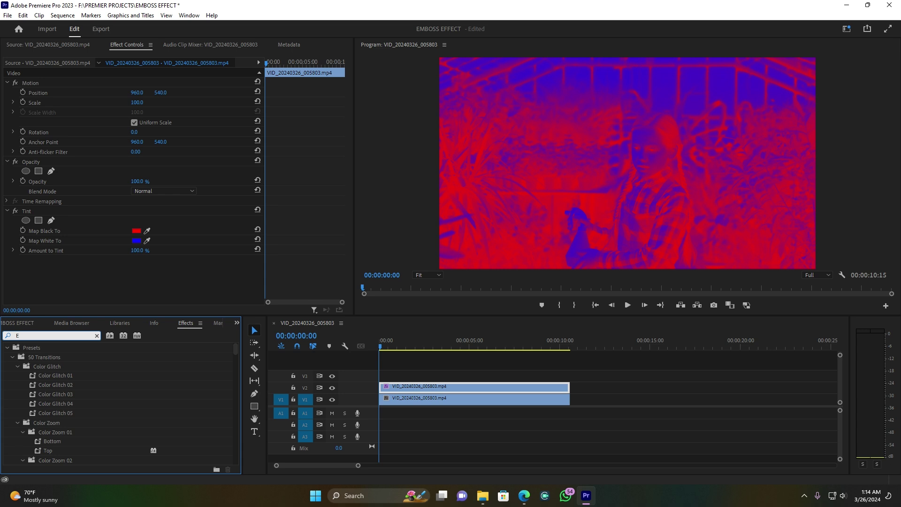
type("MBOSS")
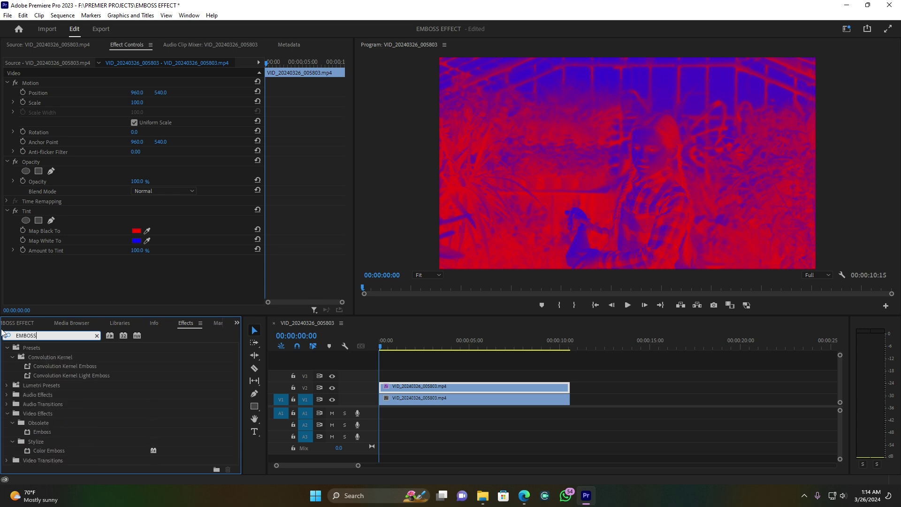
left_click(37, 432)
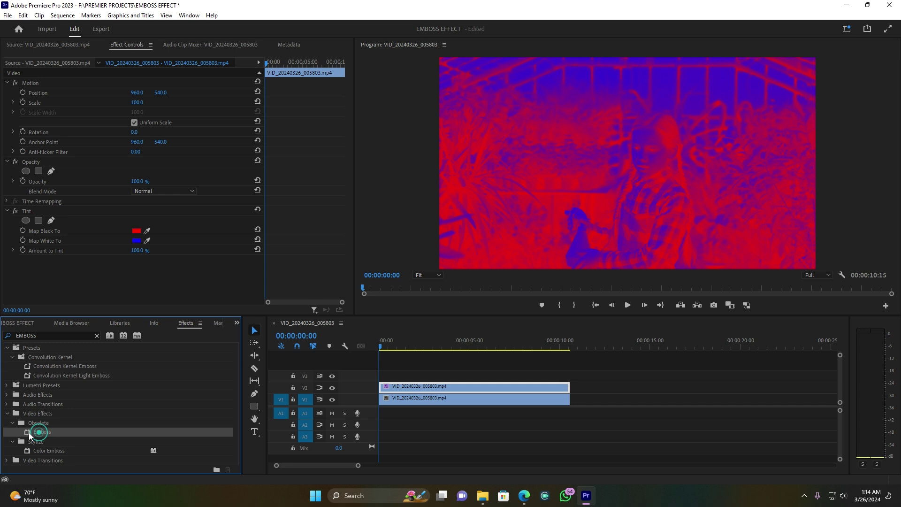
left_click_drag(28, 431, 433, 386)
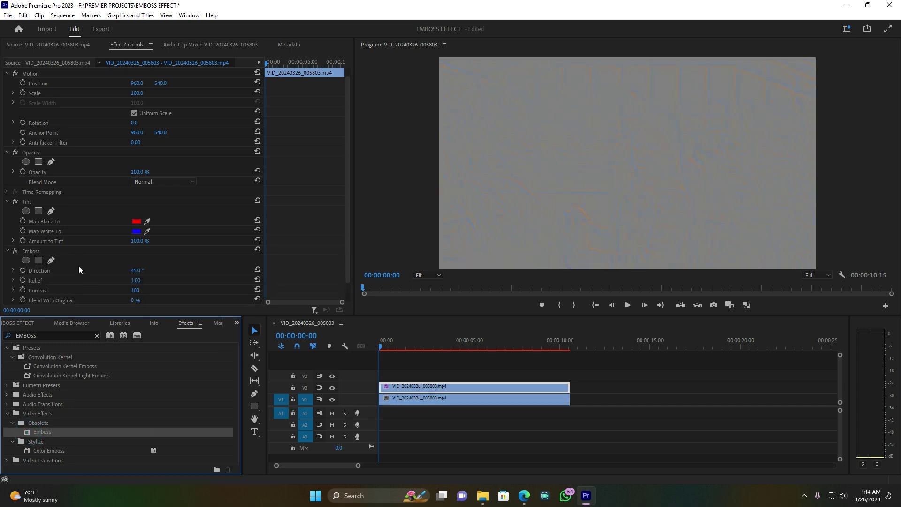
scroll(78, 265, "down", 2)
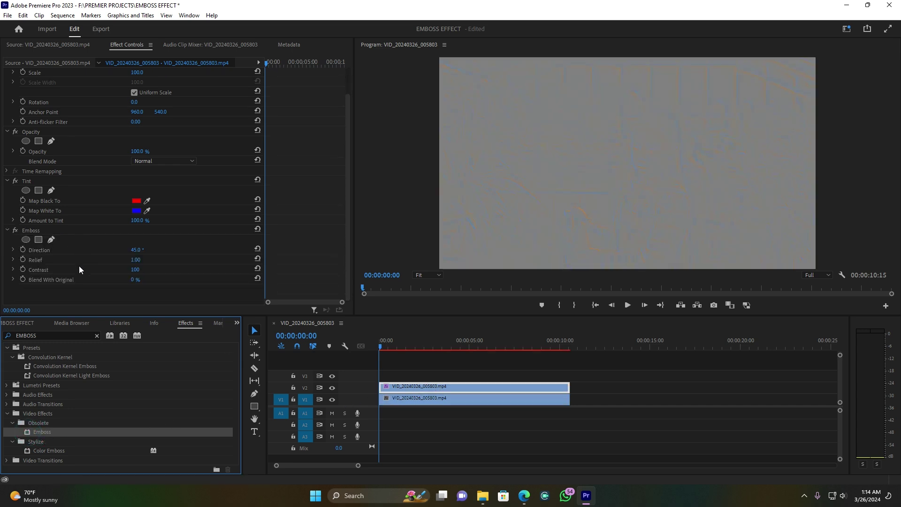
- Set the Emboss Relief to 10, with Contrast at 152
left_click(138, 260)
type("1")
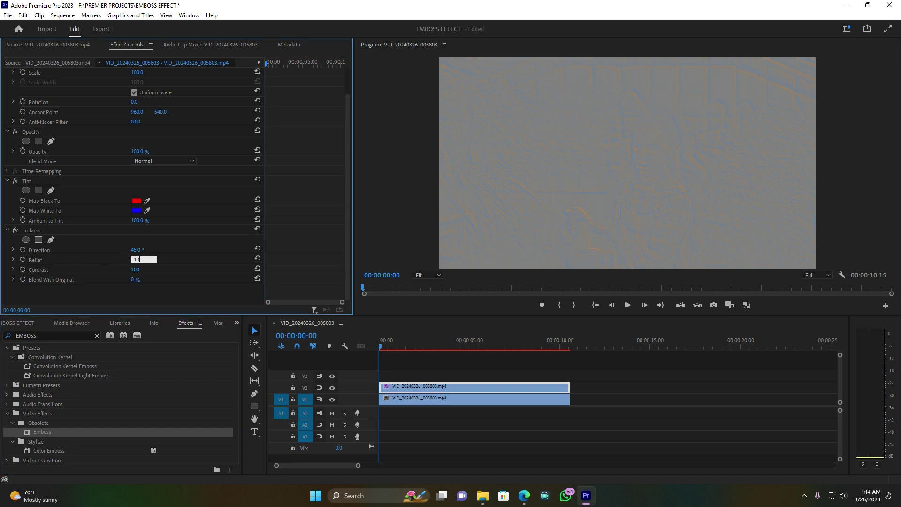
key("Return")
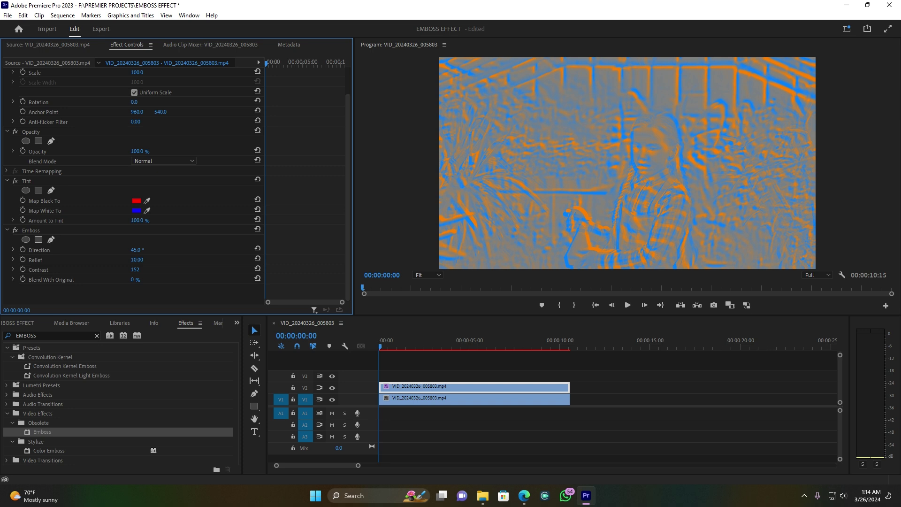
- Set the Opacity blend mode to Hard Light and lower Emboss Contrast to 82
left_click(141, 269)
left_click(164, 161)
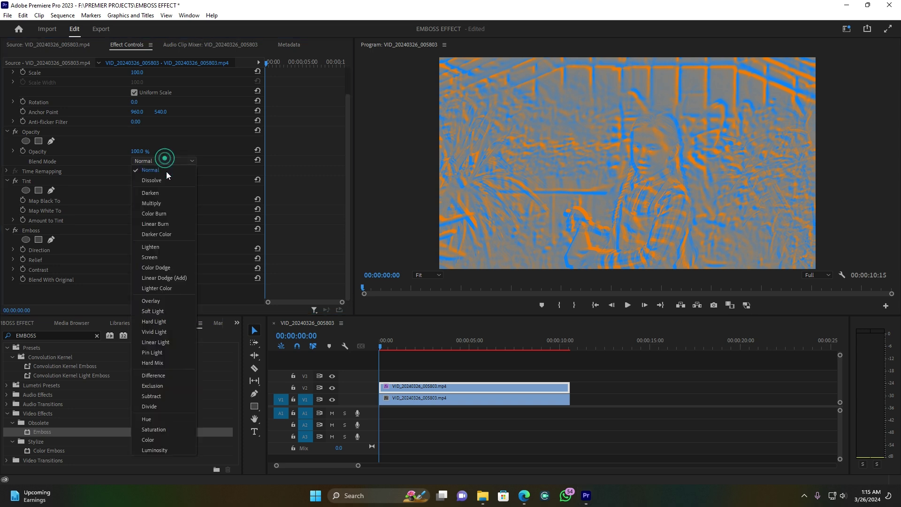
left_click(163, 324)
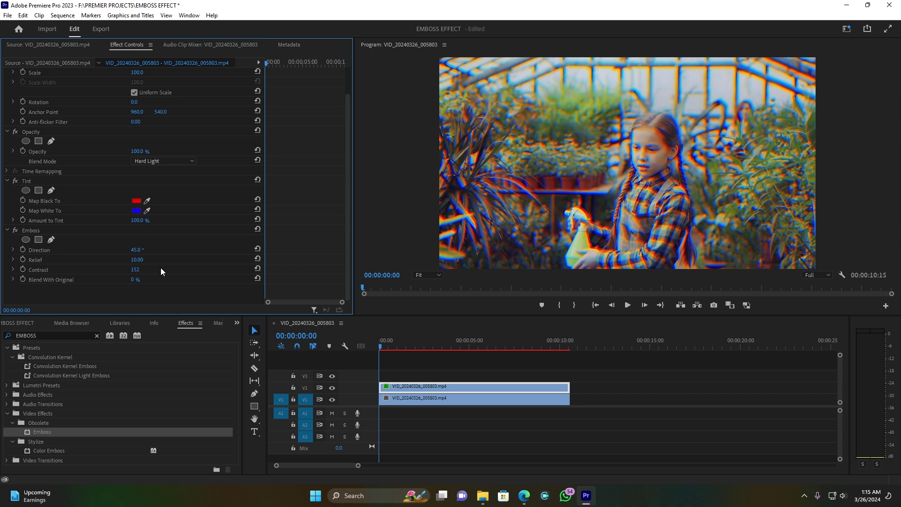
left_click_drag(134, 269, 124, 269)
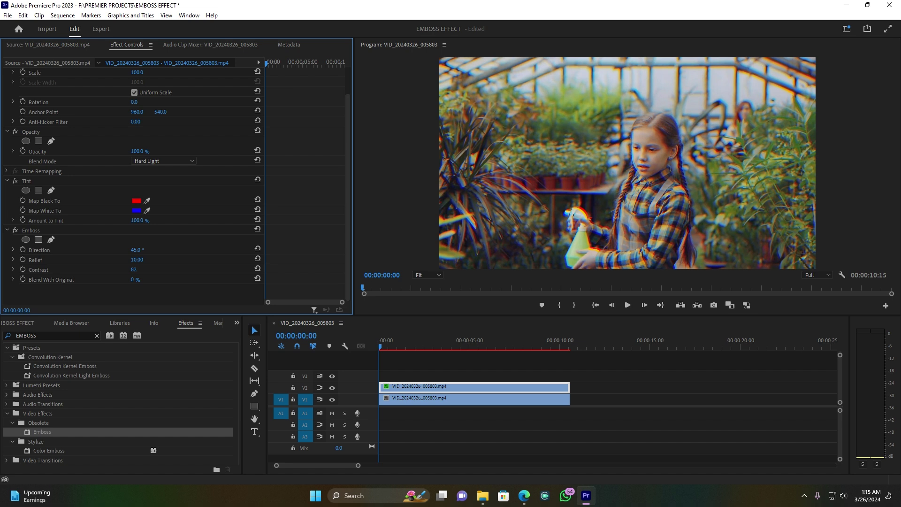
- Preview the blended clip, then park the playhead at 00:00:00:12
key("space")
left_click(393, 345)
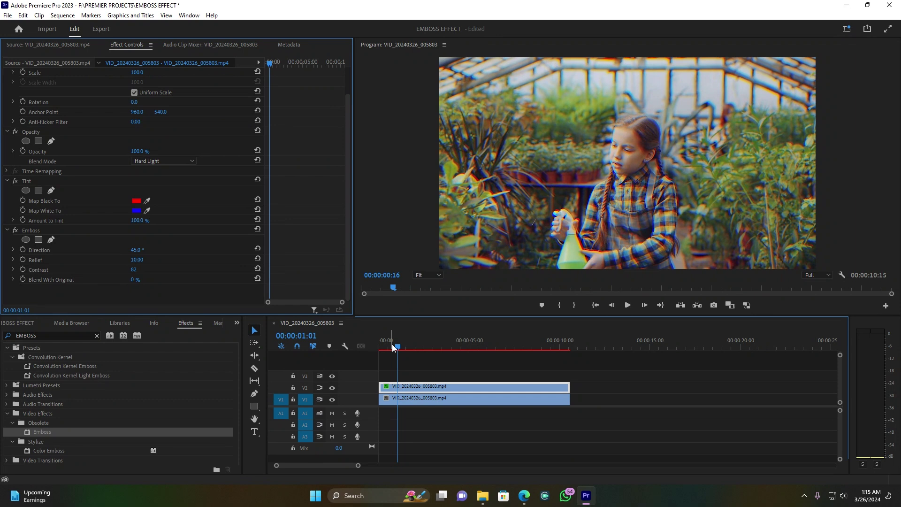
left_click_drag(393, 346, 387, 346)
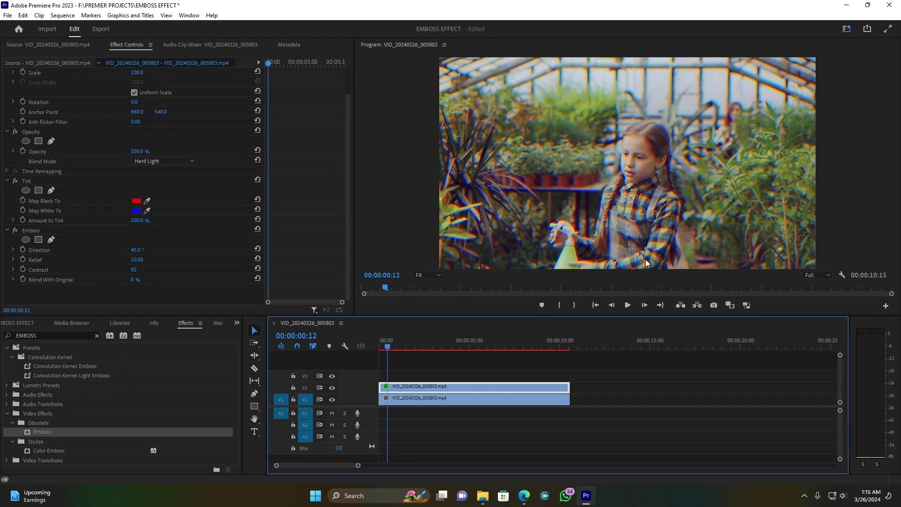
- Add an Opacity ellipse mask and shape the oval around the girl
left_click(25, 141)
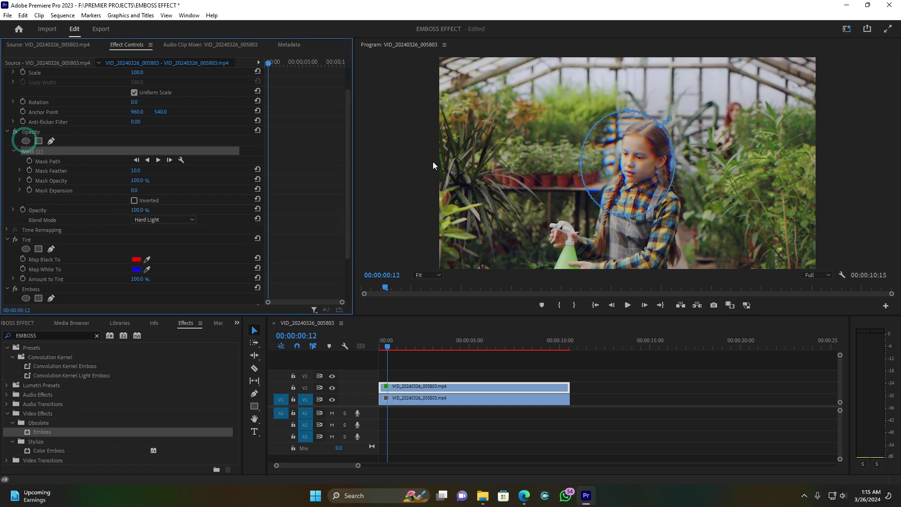
left_click_drag(637, 156, 643, 166)
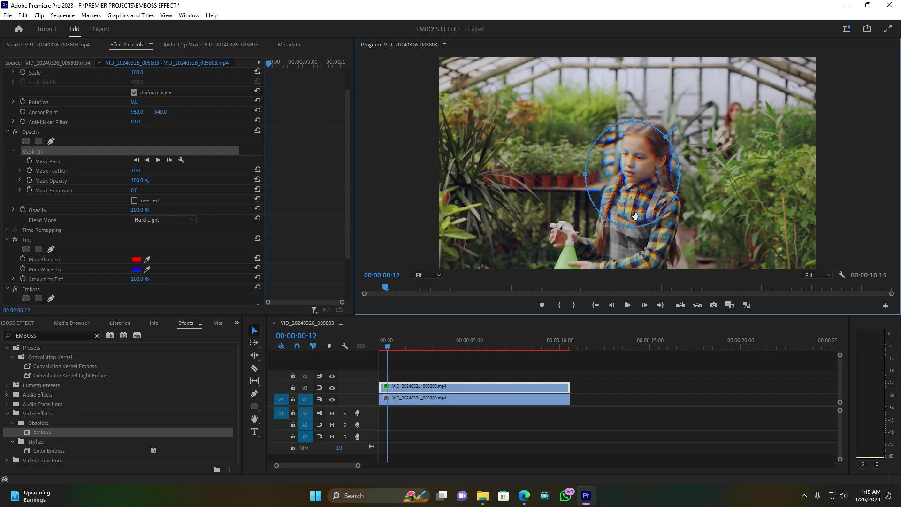
left_click_drag(633, 226, 631, 264)
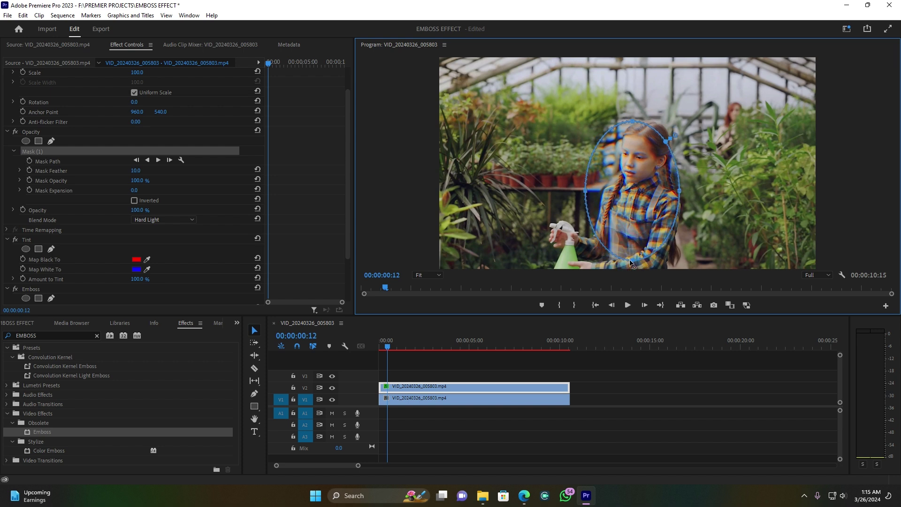
left_click_drag(680, 190, 672, 190)
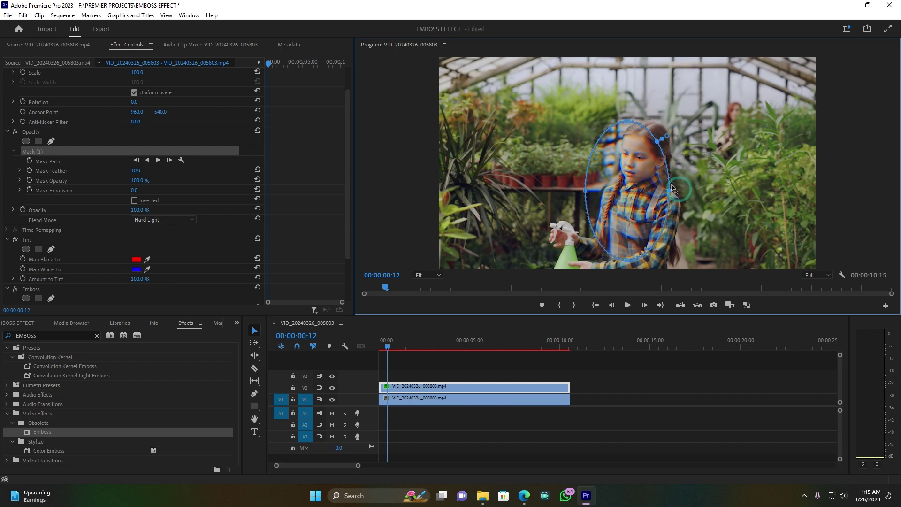
- Expand the mask to 136.1 and invert it so only the background is embossed
left_click_drag(663, 139, 701, 127)
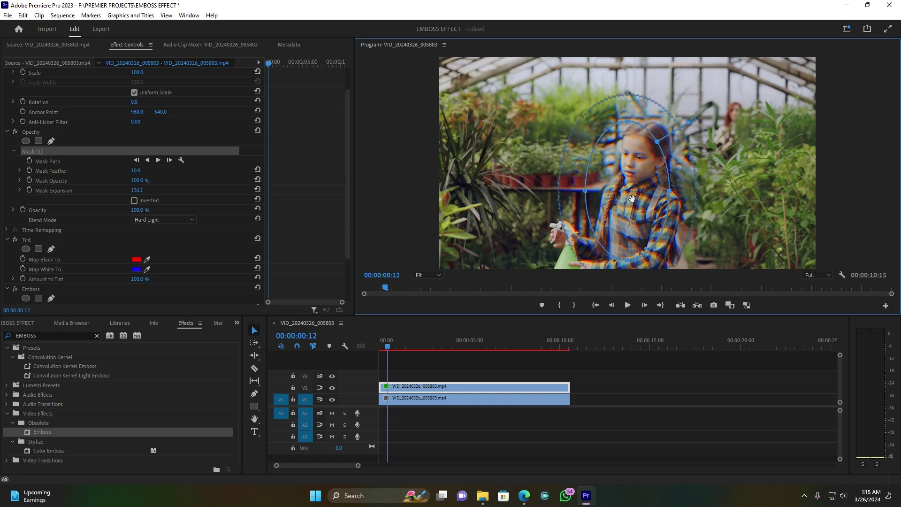
left_click_drag(632, 197, 639, 206)
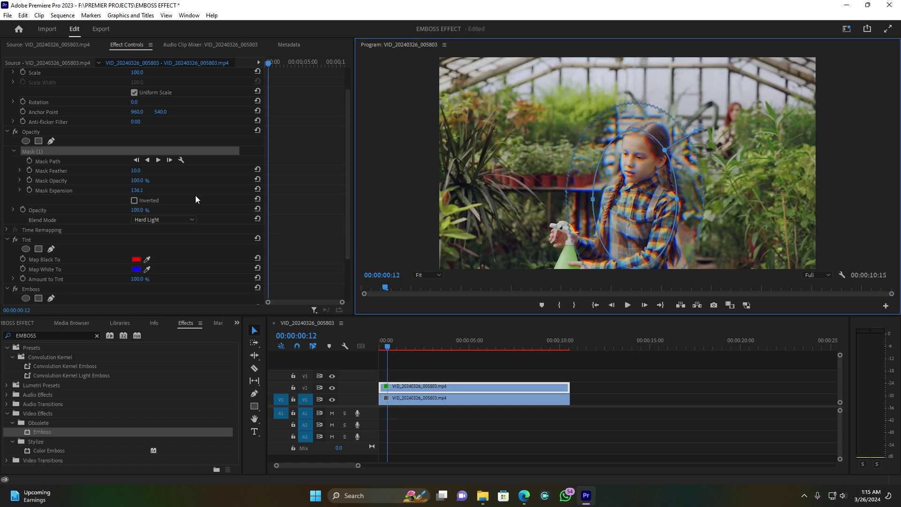
left_click(133, 201)
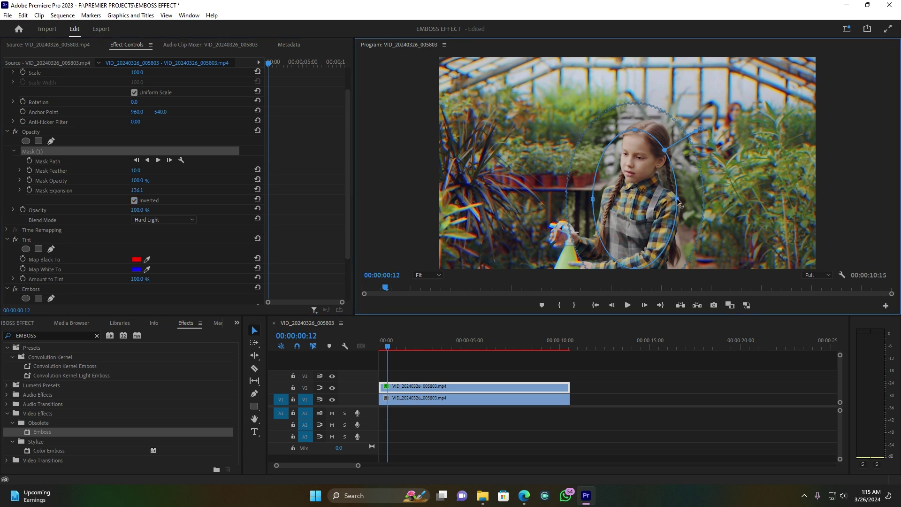
- Narrow the oval mask slightly and raise Mask Feather to 145
left_click_drag(678, 204, 663, 206)
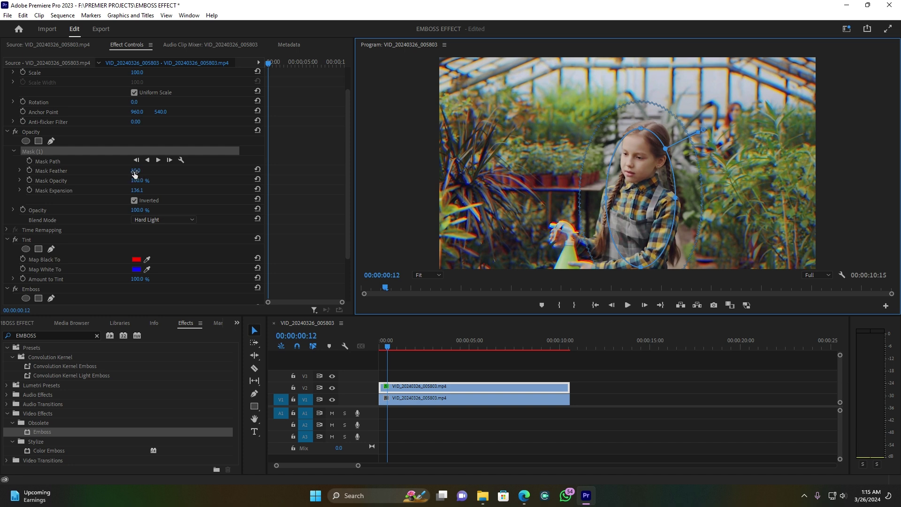
mouse_move(130, 176)
left_mouse_down()
mouse_move(151, 170)
mouse_move(134, 174)
left_mouse_up()
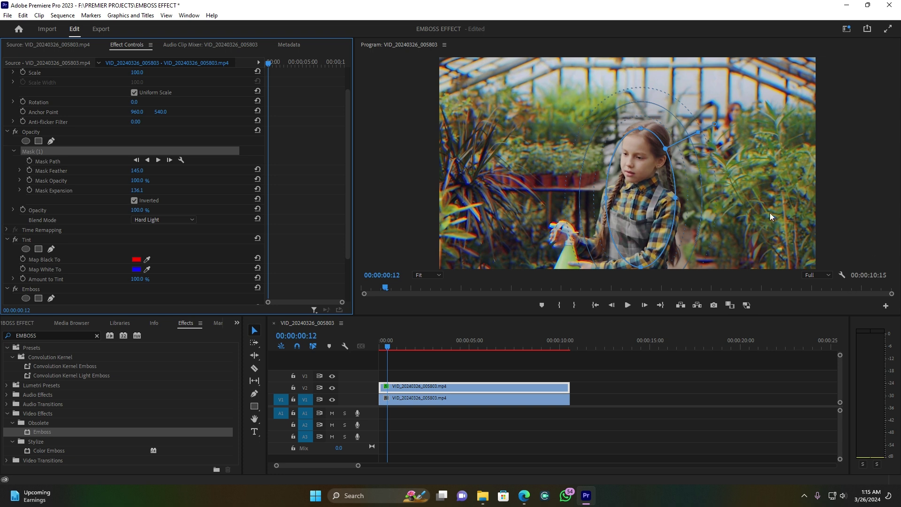
- Deselect the clip and play the sequence to review the background-only emboss
left_click(375, 237)
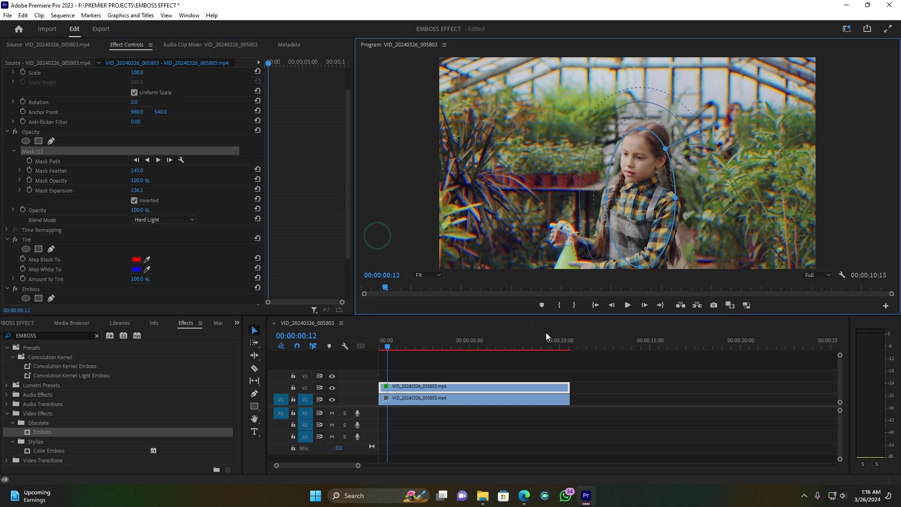
left_click(570, 374)
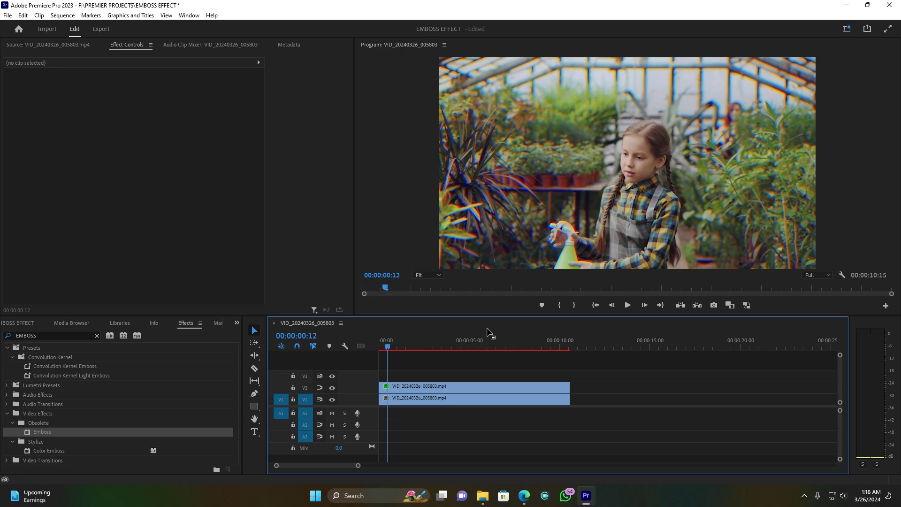
key("space")
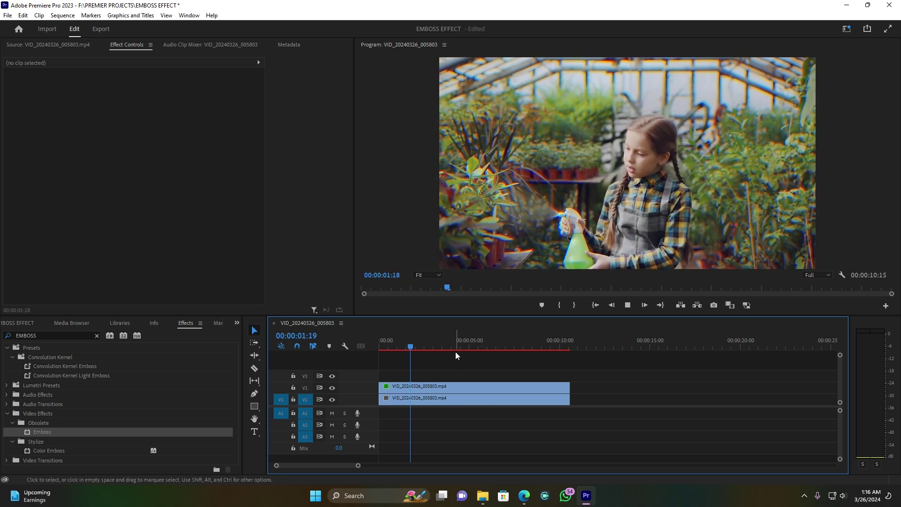